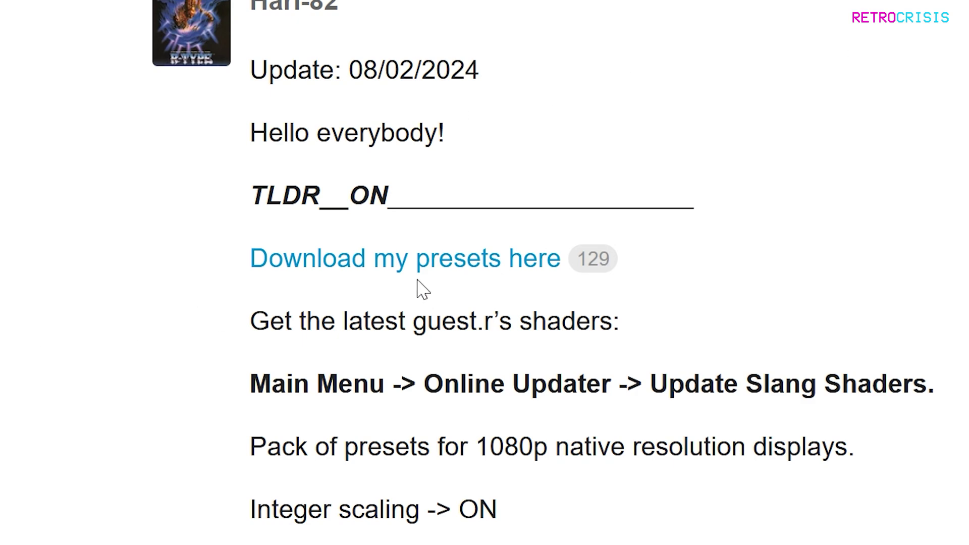
# Follow the 'Download my presets here' link and open the Hari-1080p v1.60 release on GitHub
pyautogui.click(444, 265)
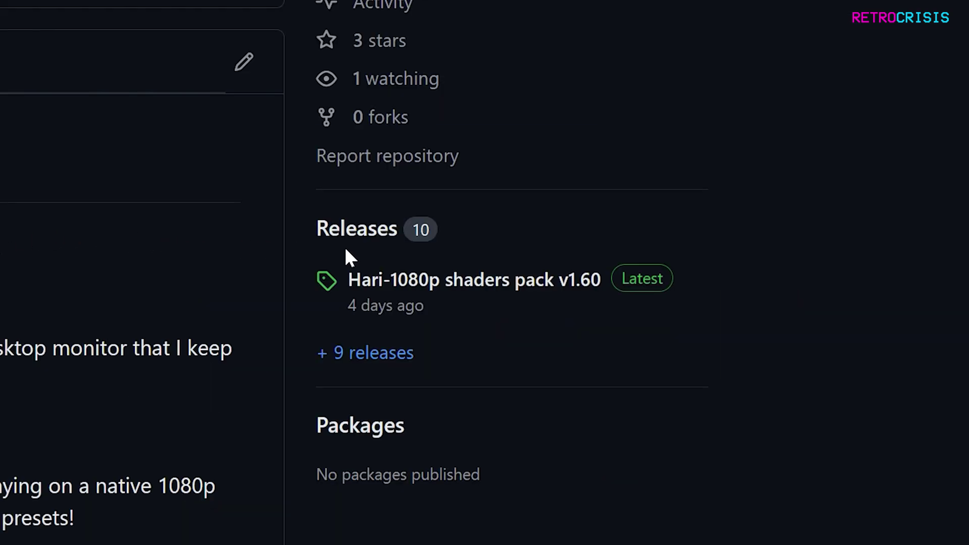
pyautogui.click(365, 233)
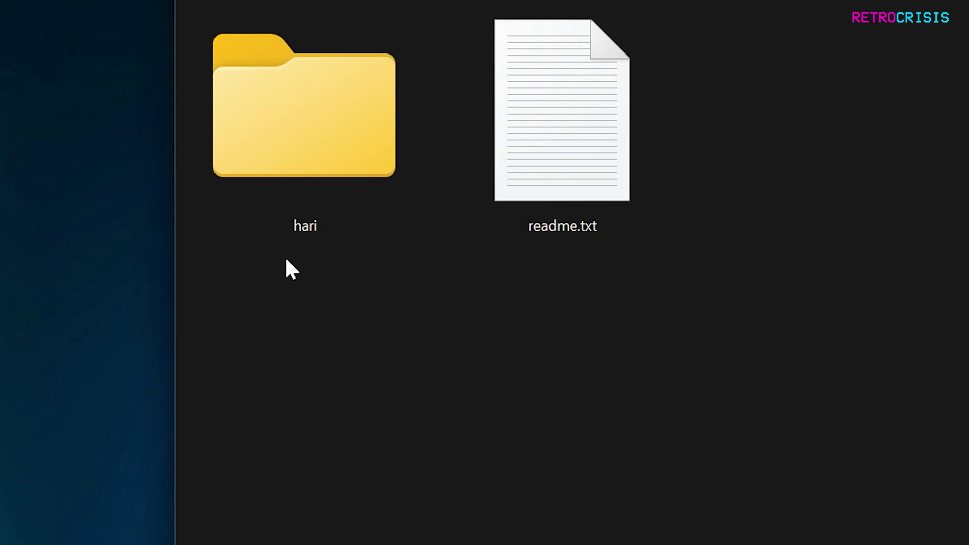
# Check the contents of the hari folder in the downloaded zip and copy it
pyautogui.doubleClick(326, 138)
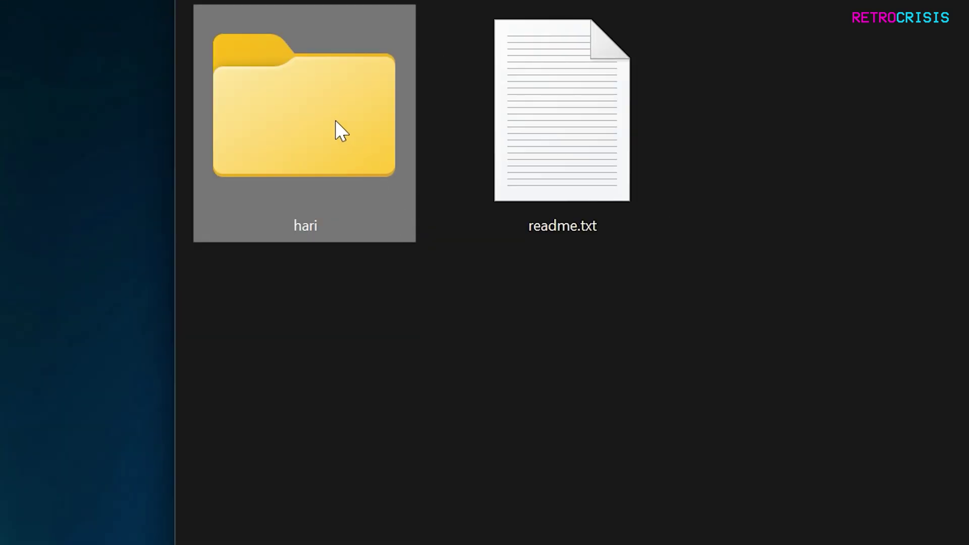
pyautogui.rightClick(336, 122)
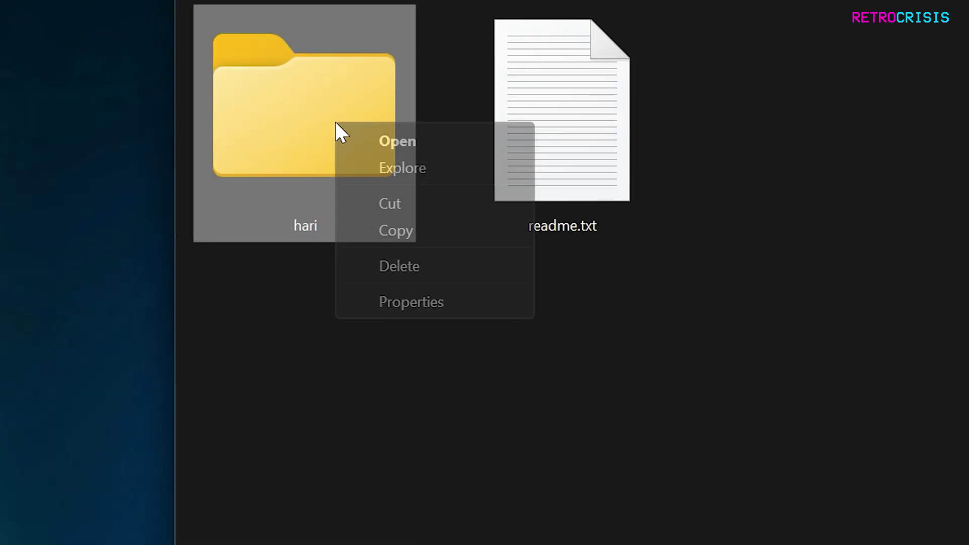
pyautogui.click(434, 226)
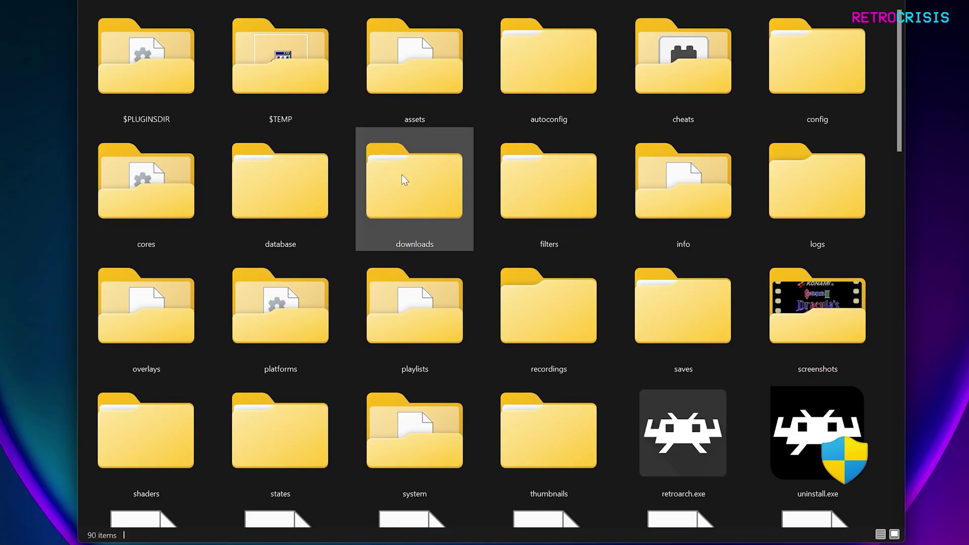
# Paste the hari folder into RetroArch\shaders\shaders_slang
pyautogui.doubleClick(135, 420)
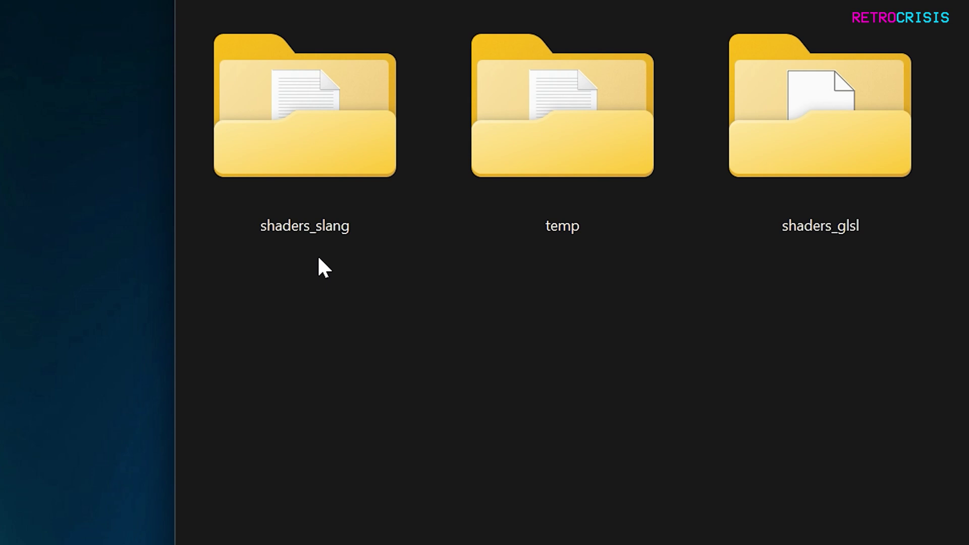
pyautogui.doubleClick(336, 145)
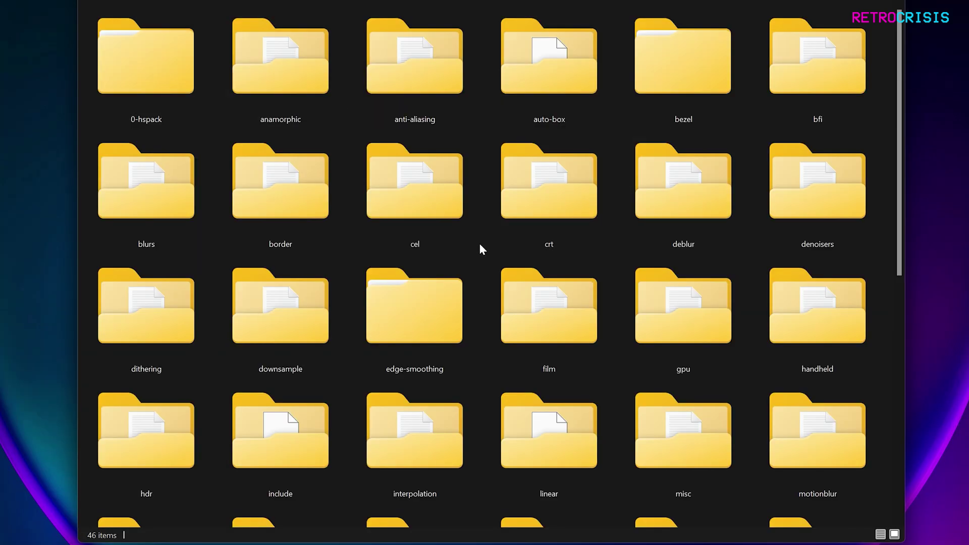
pyautogui.rightClick(480, 244)
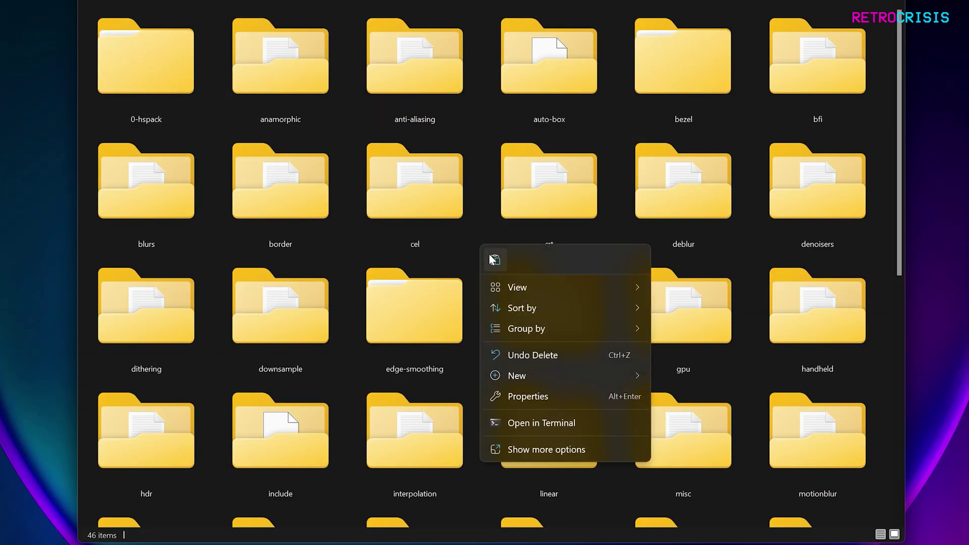
pyautogui.click(482, 346)
pyautogui.moveTo(805, 439); pyautogui.dragTo(770, 462)
pyautogui.click(769, 461)
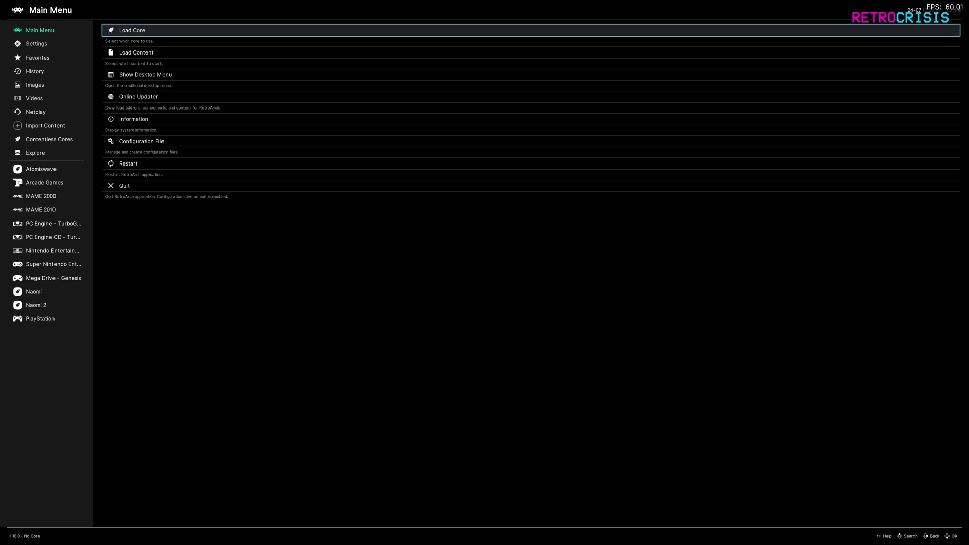
pyautogui.press('Left')
pyautogui.press('Down')
pyautogui.press('Right')
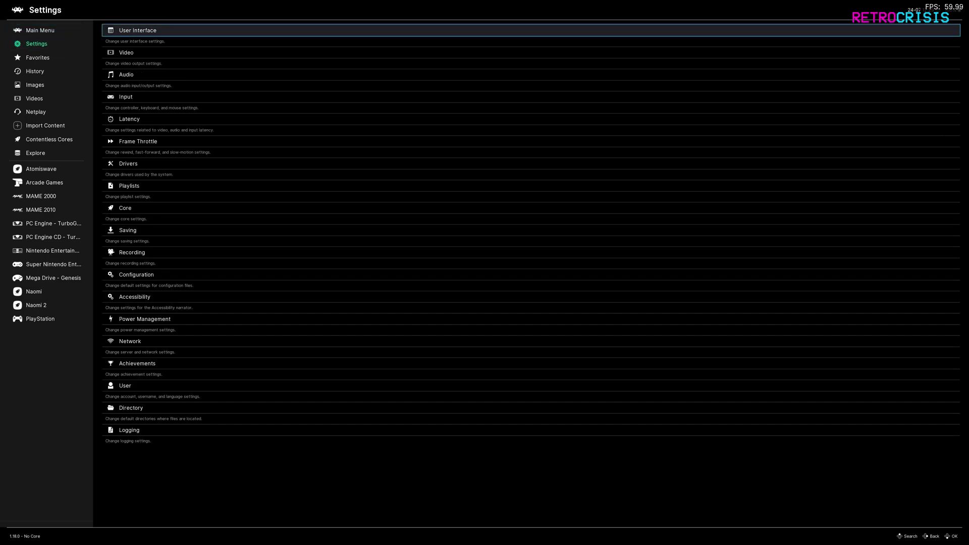
pyautogui.press('Return')
pyautogui.press('Return')
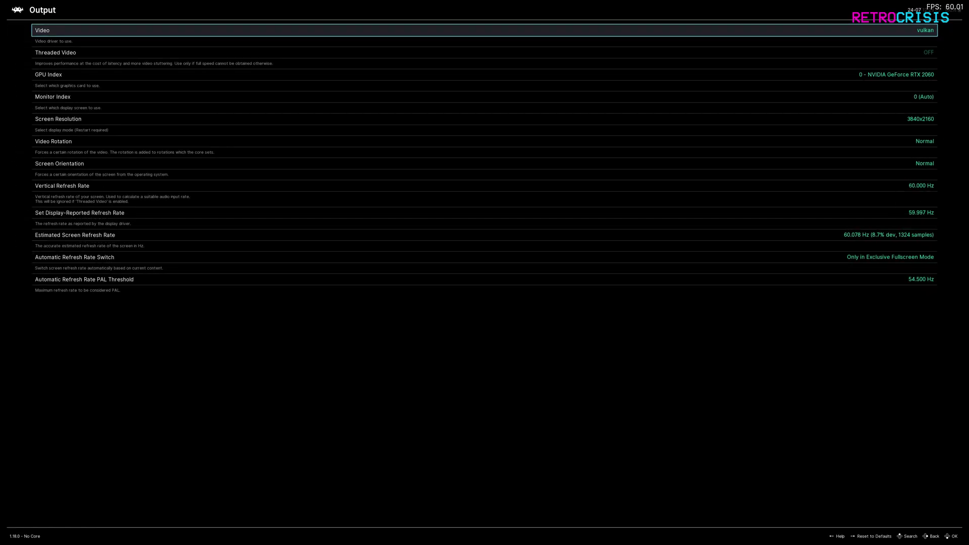
pyautogui.press('Return')
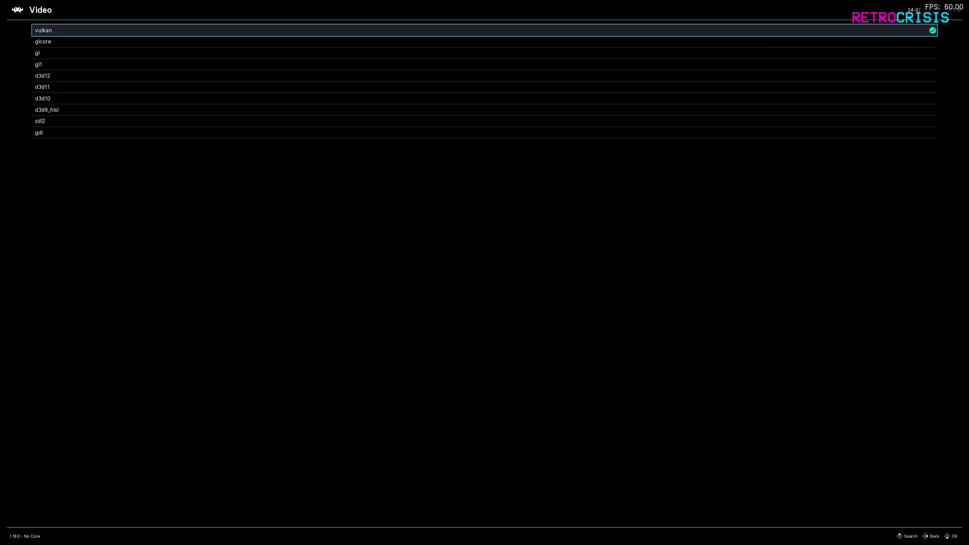
pyautogui.press('BackSpace')
pyautogui.press('BackSpace')
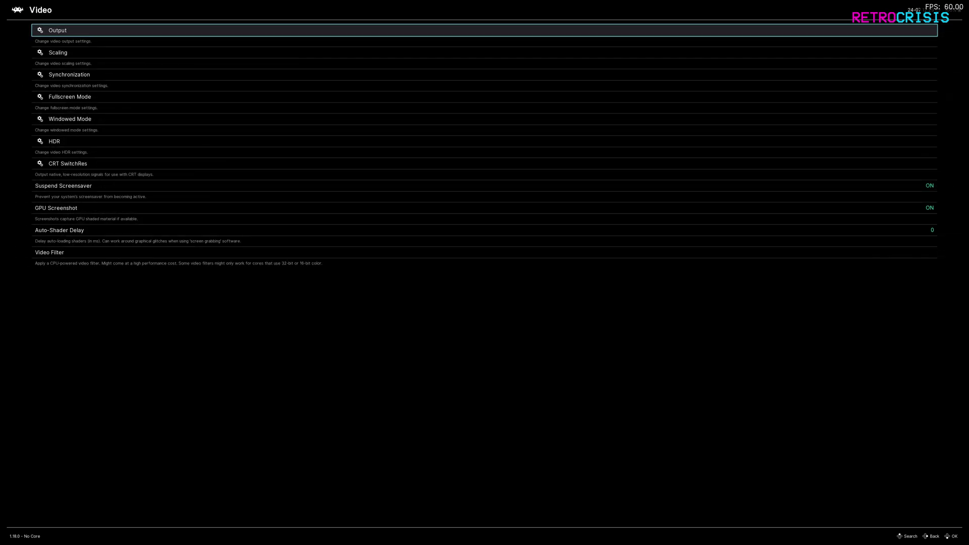
pyautogui.press('Return')
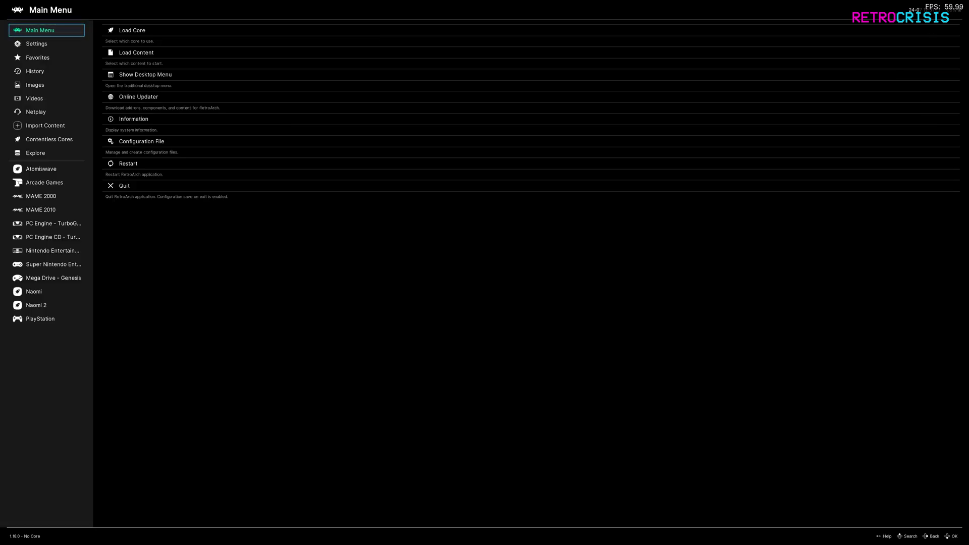
# Run Update Slang Shaders from the Main Menu's Online Updater
pyautogui.press('Right')
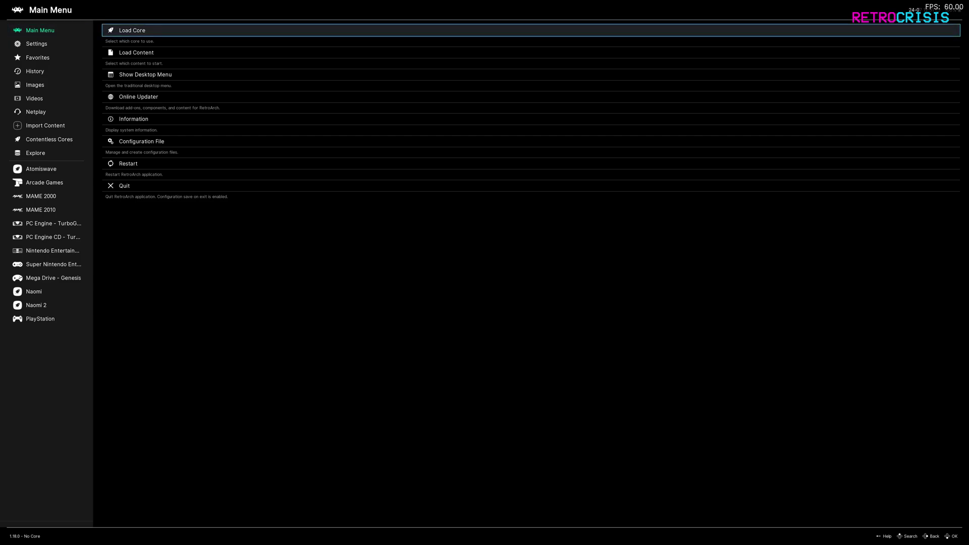
pyautogui.press('Down')
pyautogui.press('Down')
pyautogui.press('Down')
pyautogui.press('Return')
pyautogui.press('Down')
pyautogui.press('Down')
pyautogui.press('Down')
pyautogui.press('Down')
pyautogui.press('Down')
pyautogui.press('Down')
pyautogui.press('Down')
pyautogui.press('Down')
pyautogui.press('Down')
pyautogui.press('Down')
pyautogui.press('Down')
pyautogui.press('Down')
pyautogui.press('Down')
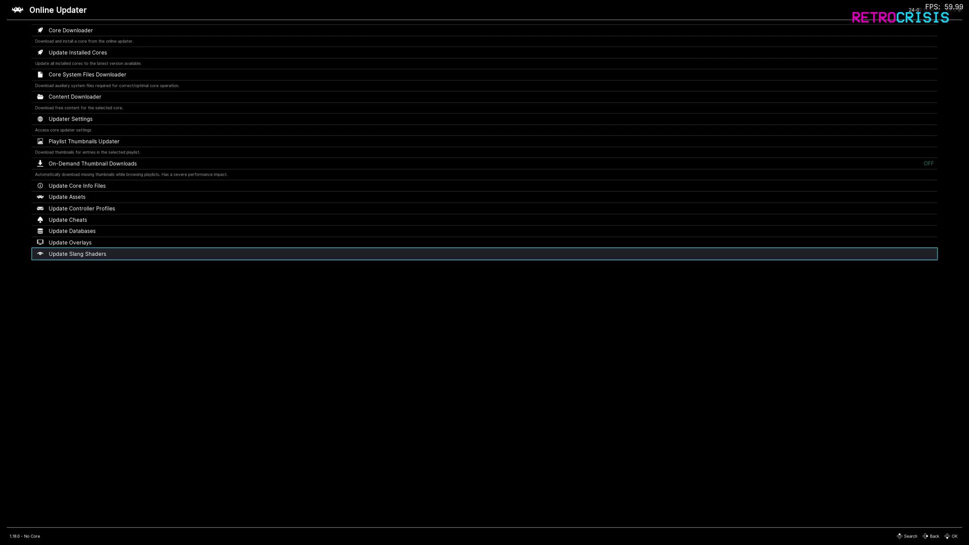
pyautogui.press('Return')
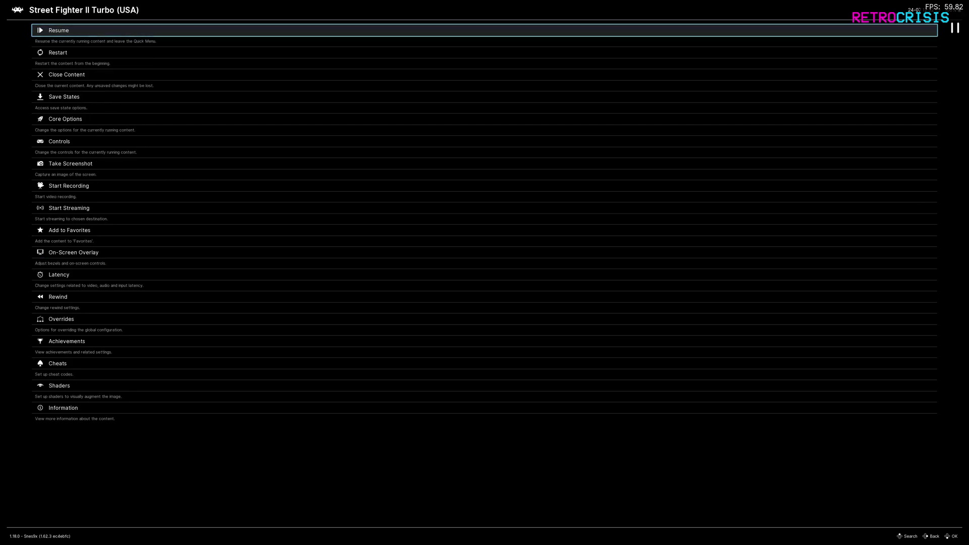
# From Street Fighter II Turbo's Quick Menu, open Shaders and the Load Preset browser
pyautogui.press('Down')
pyautogui.press('Down')
pyautogui.press('Down')
pyautogui.press('Down')
pyautogui.press('Down')
pyautogui.press('Down')
pyautogui.press('Down')
pyautogui.press('Down')
pyautogui.press('Down')
pyautogui.press('Down')
pyautogui.press('Down')
pyautogui.press('Down')
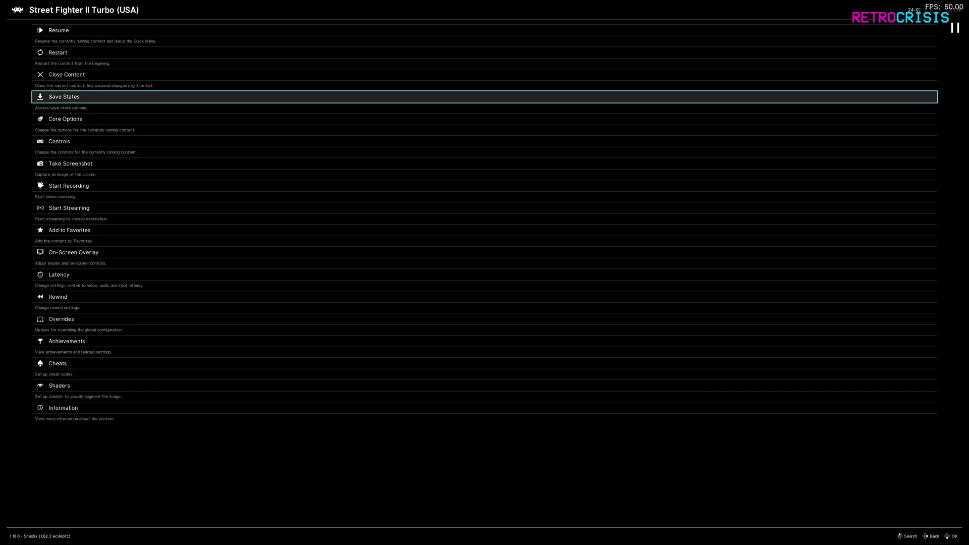
pyautogui.press('Down')
pyautogui.press('Down')
pyautogui.press('Down')
pyautogui.press('Down')
pyautogui.press('Down')
pyautogui.press('Up')
pyautogui.press('Return')
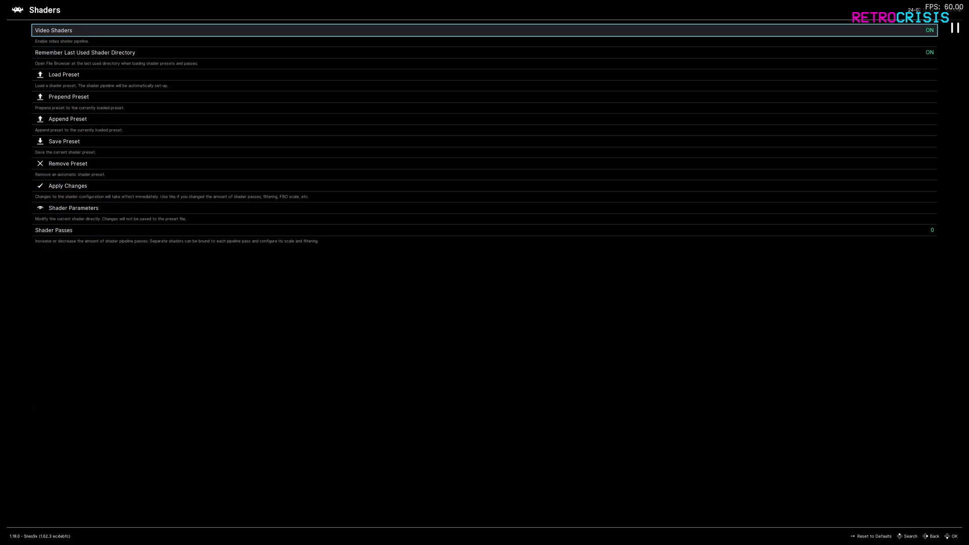
pyautogui.press('Down')
# Browse into shaders_slang and then into the hari folder
pyautogui.press('Down')
pyautogui.press('Return')
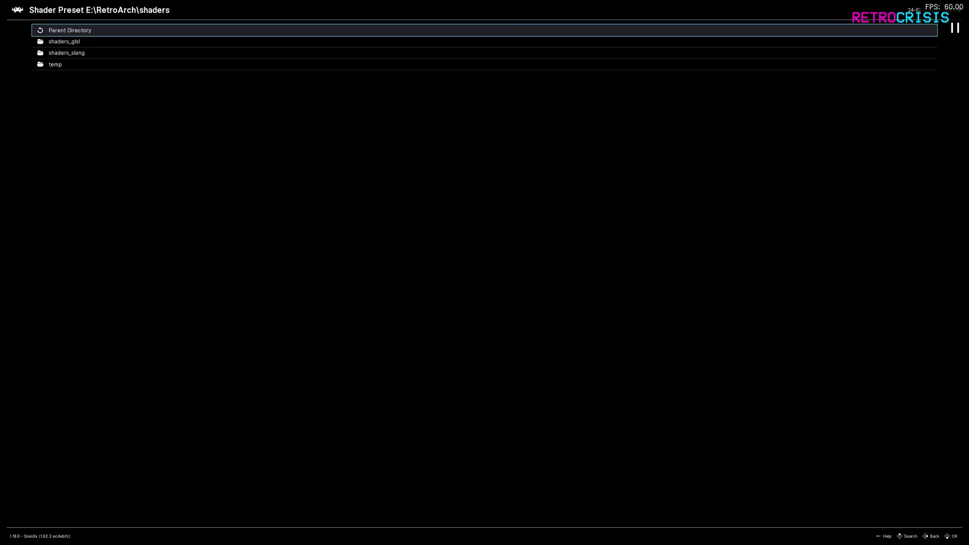
pyautogui.press('Down')
pyautogui.press('Return')
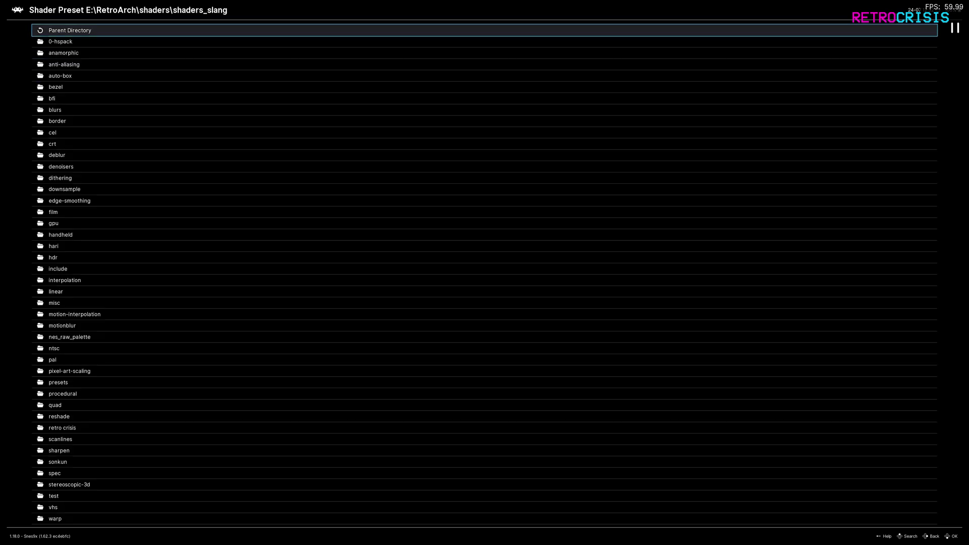
pyautogui.press('Down')
pyautogui.press('Down')
pyautogui.press('Down')
pyautogui.press('Down')
pyautogui.press('Down')
pyautogui.press('Down')
pyautogui.press('Down')
pyautogui.press('Down')
pyautogui.press('Down')
pyautogui.press('Down')
pyautogui.press('Down')
pyautogui.press('Down')
pyautogui.press('Down')
pyautogui.press('Down')
pyautogui.press('Down')
pyautogui.press('Down')
pyautogui.press('Down')
pyautogui.press('Down')
pyautogui.press('Down')
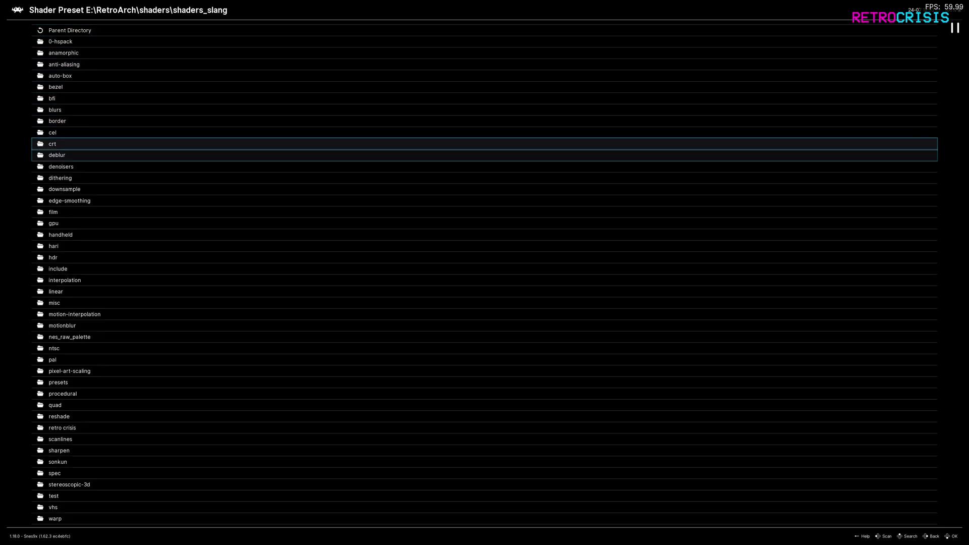
pyautogui.press('Return')
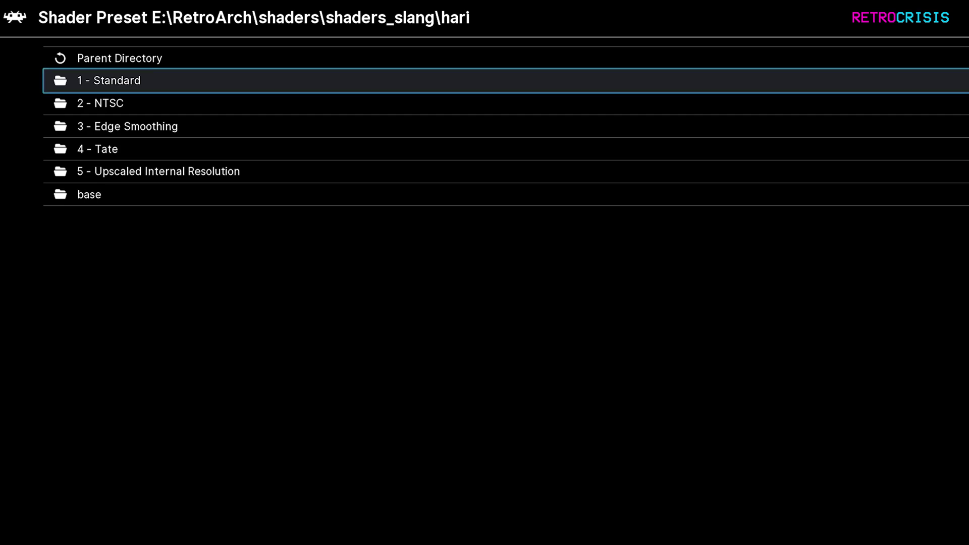
# Look through the 1 - Standard presets and return to the hari folder list
pyautogui.press('Return')
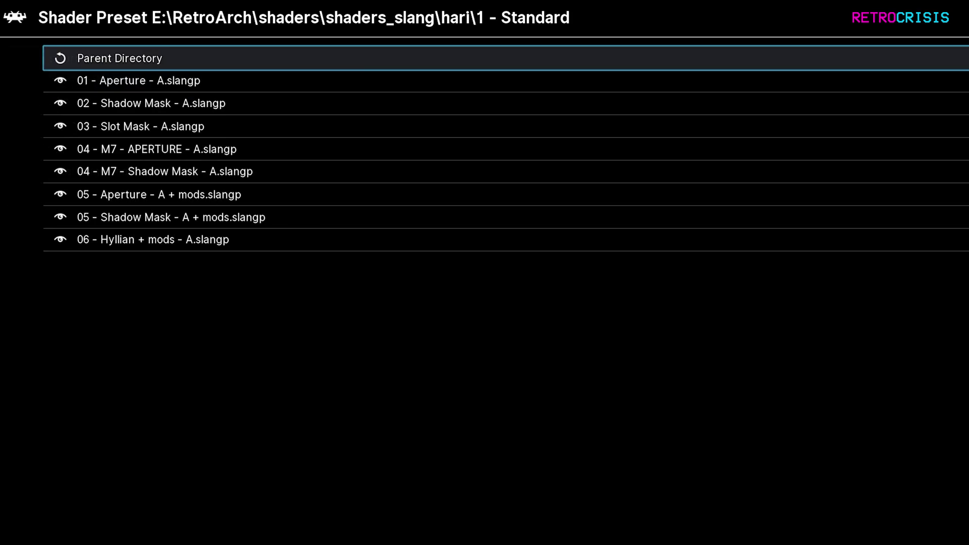
pyautogui.press('Return')
pyautogui.press('Down')
pyautogui.press('Down')
pyautogui.press('Down')
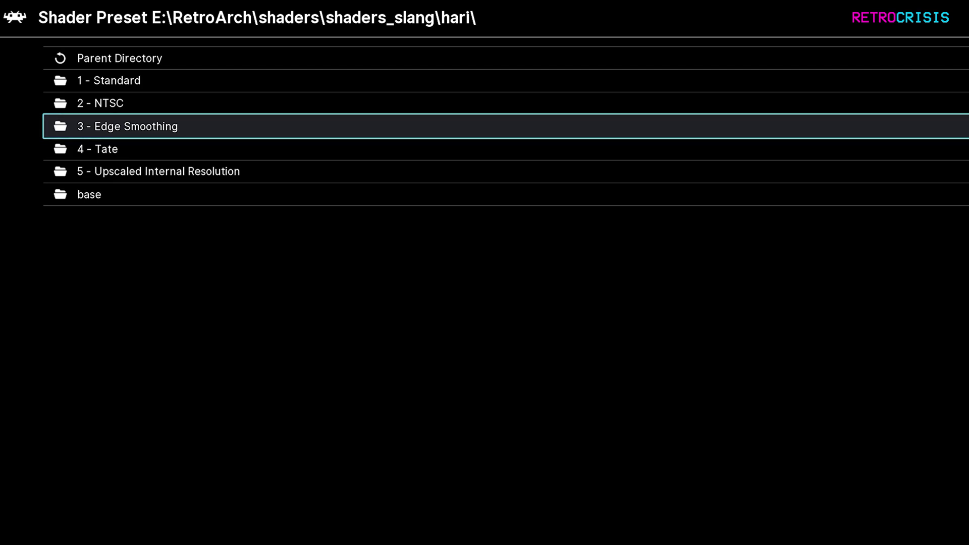
pyautogui.press('Down')
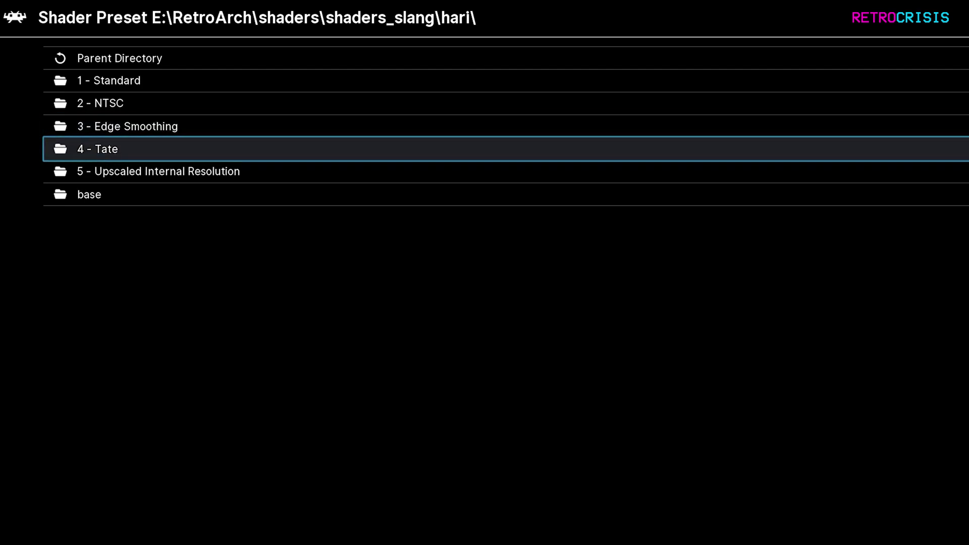
# Look through the 4 - Tate presets, then open 5 - Upscaled Internal Resolution
pyautogui.press('Return')
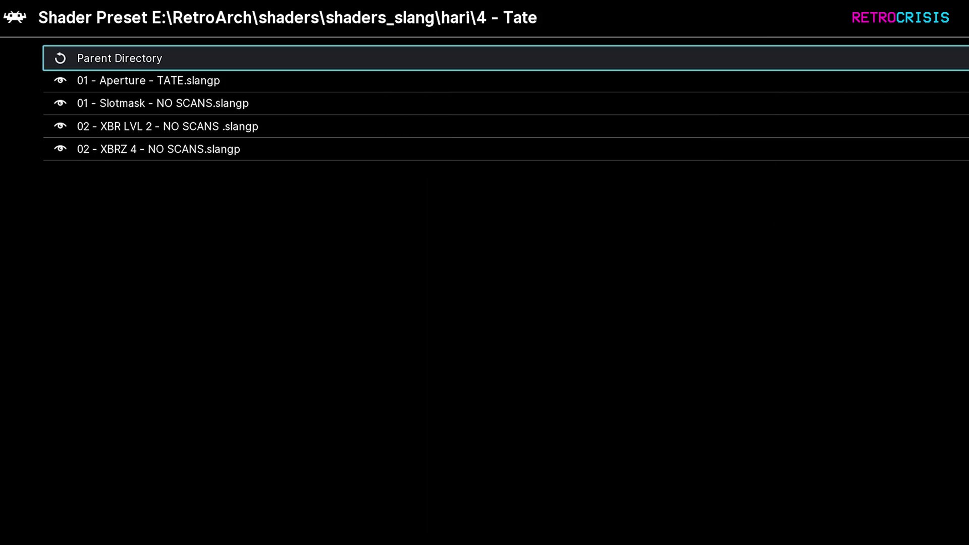
pyautogui.press('Return')
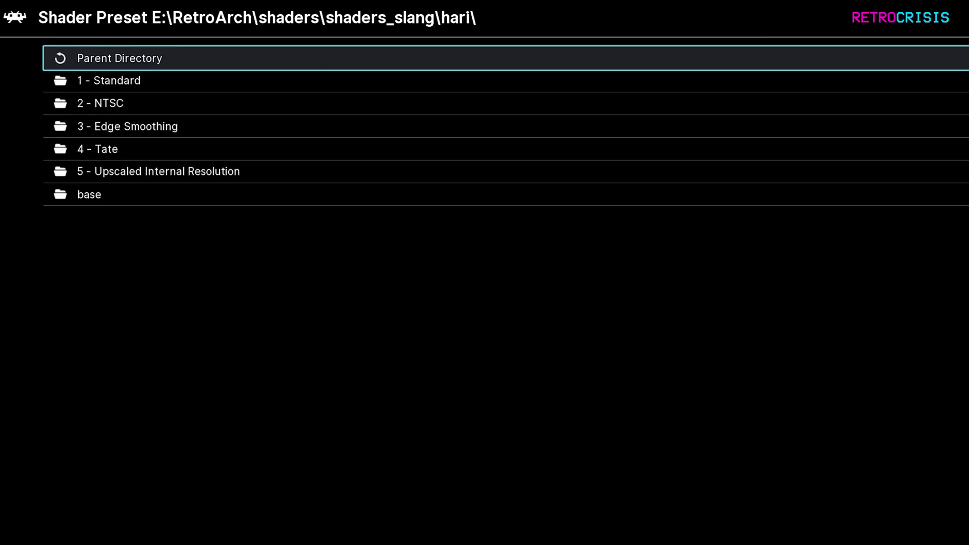
pyautogui.press('Down')
pyautogui.press('Down')
pyautogui.press('Down')
pyautogui.press('Down')
pyautogui.press('Down')
pyautogui.press('Up')
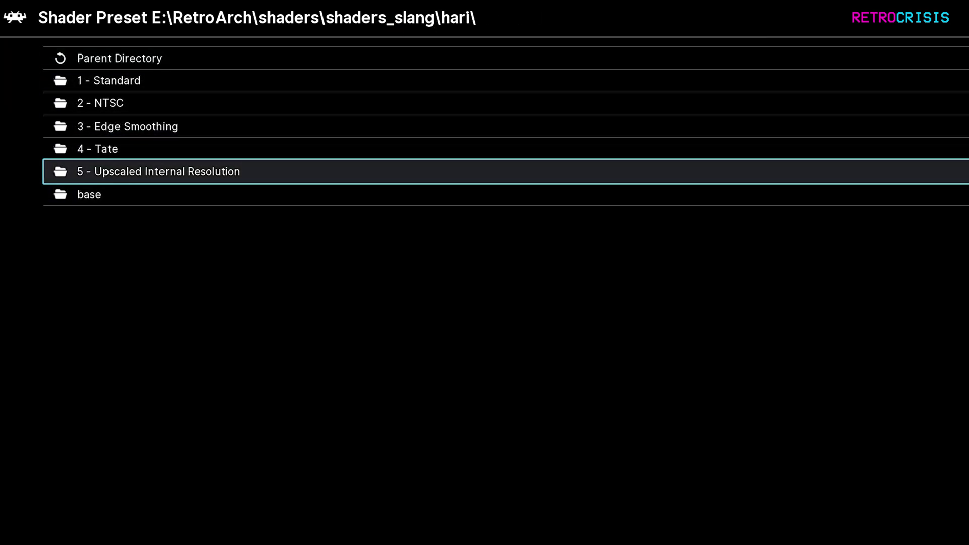
pyautogui.press('Return')
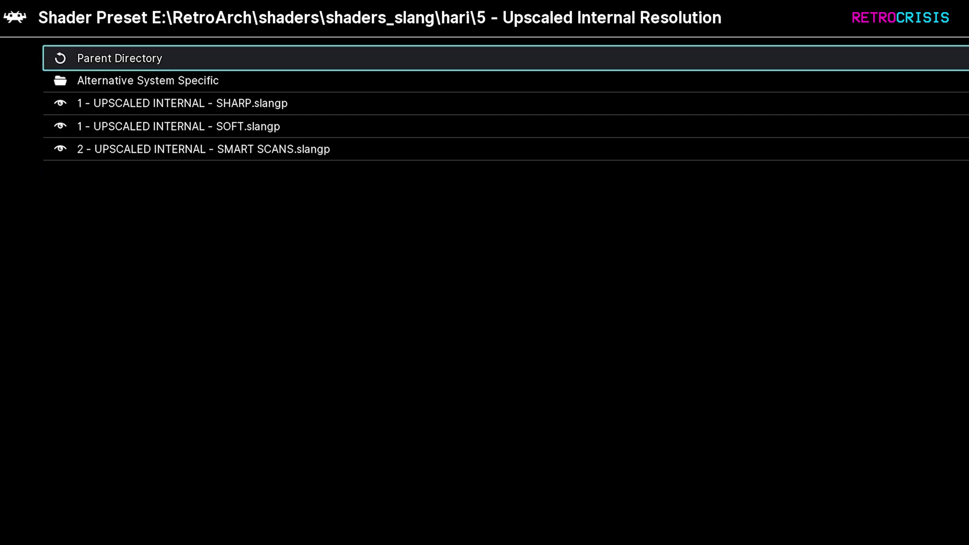